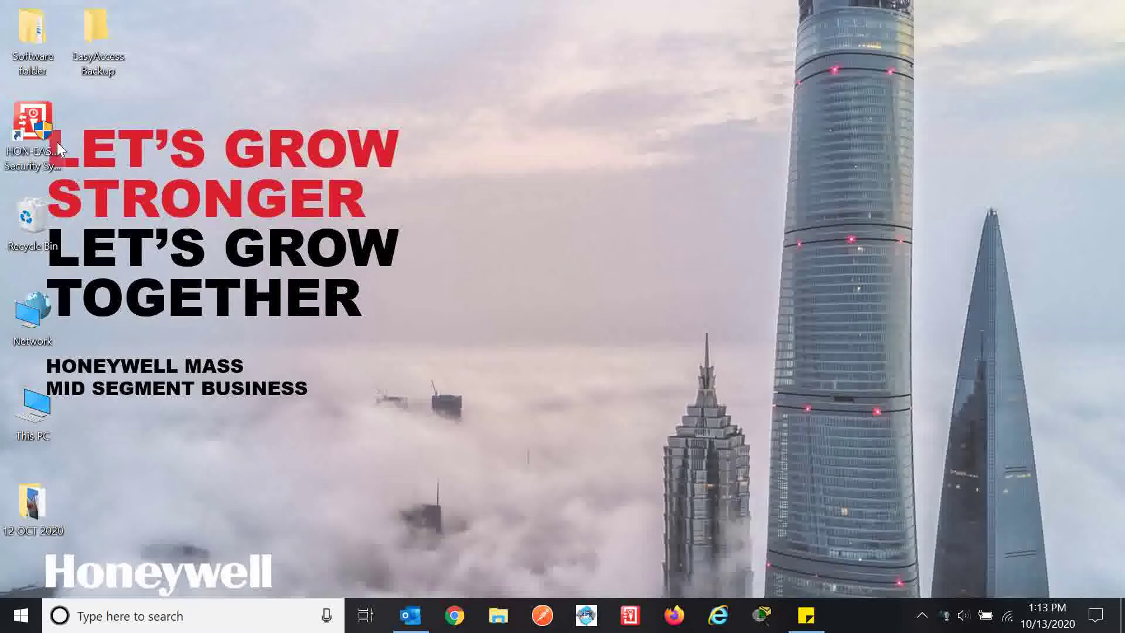
- Launch EasyAccess and log in as admin to reach the main dashboard
left_click(37, 132)
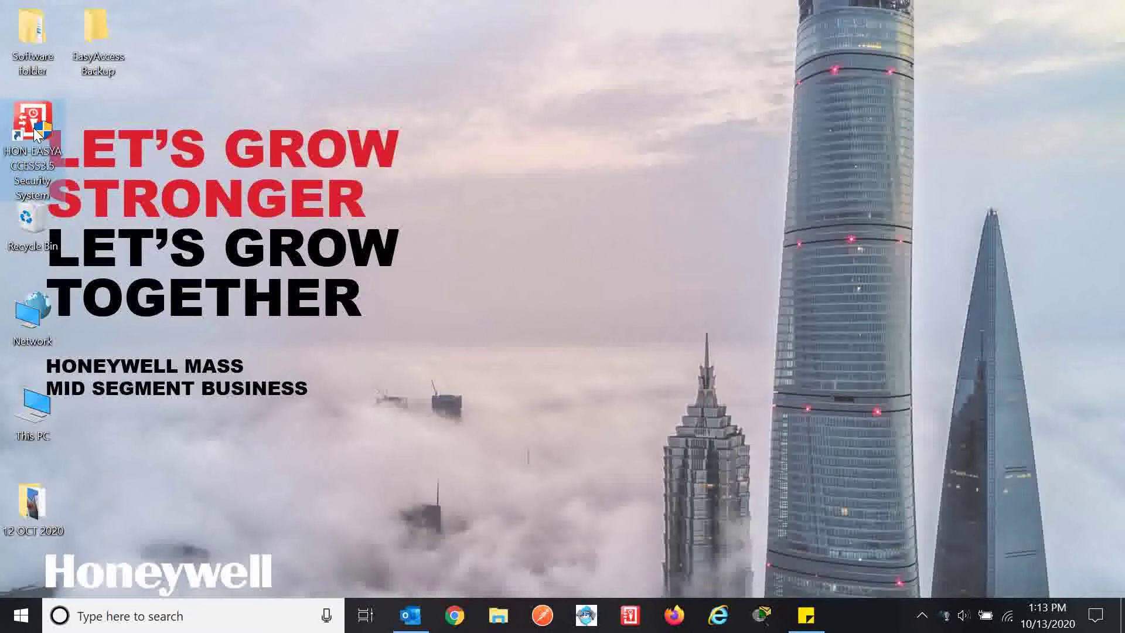
right_click(36, 131)
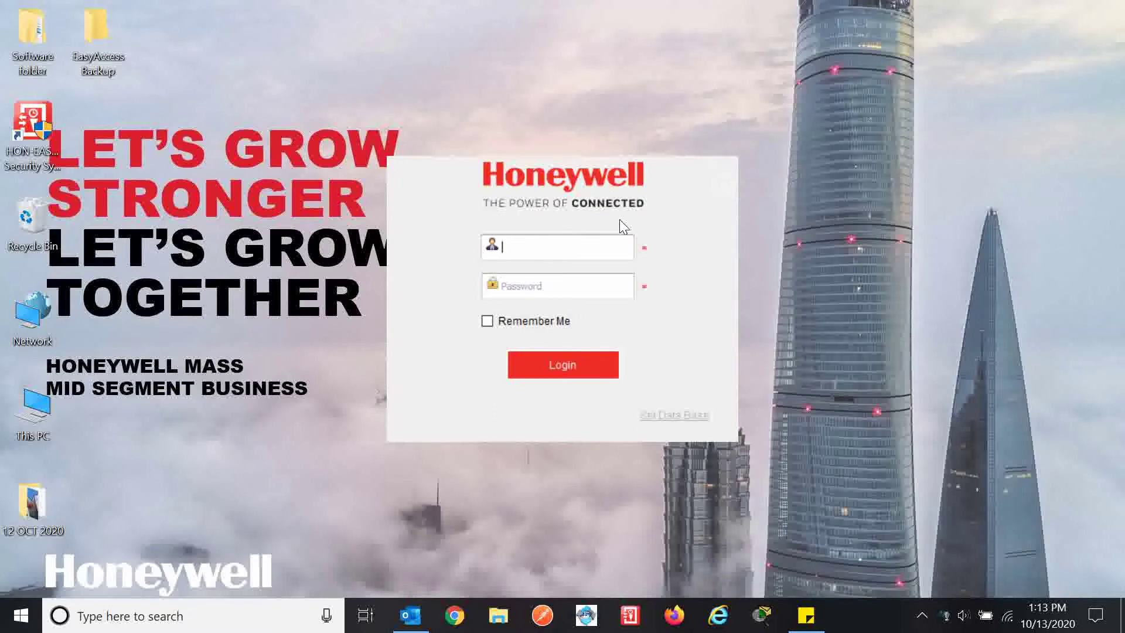
type("a")
type("dmin")
key("Tab")
type("***")
type("*******")
left_click(561, 367)
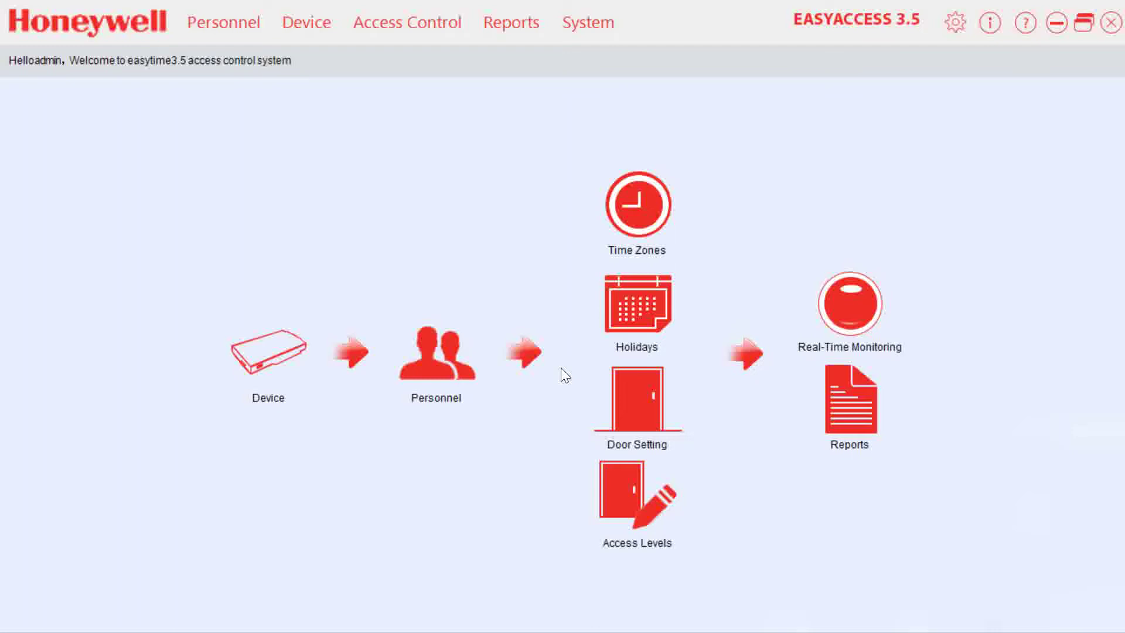
- Open the Device list, which shows one 500TA unit, and start the Add Device wizard
left_click(278, 353)
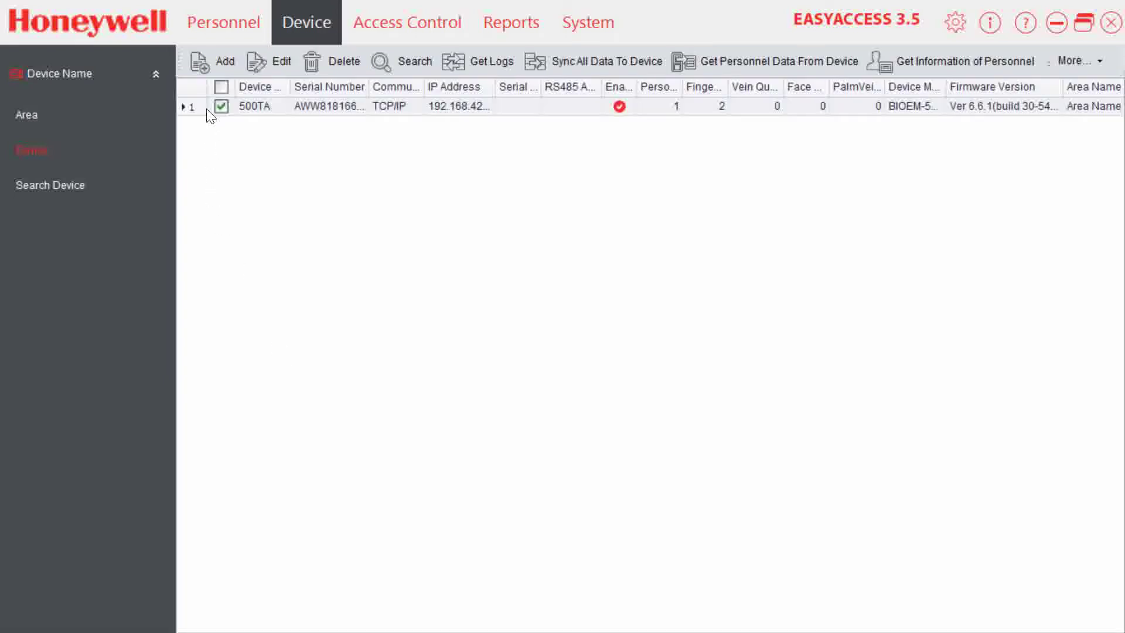
left_click(215, 68)
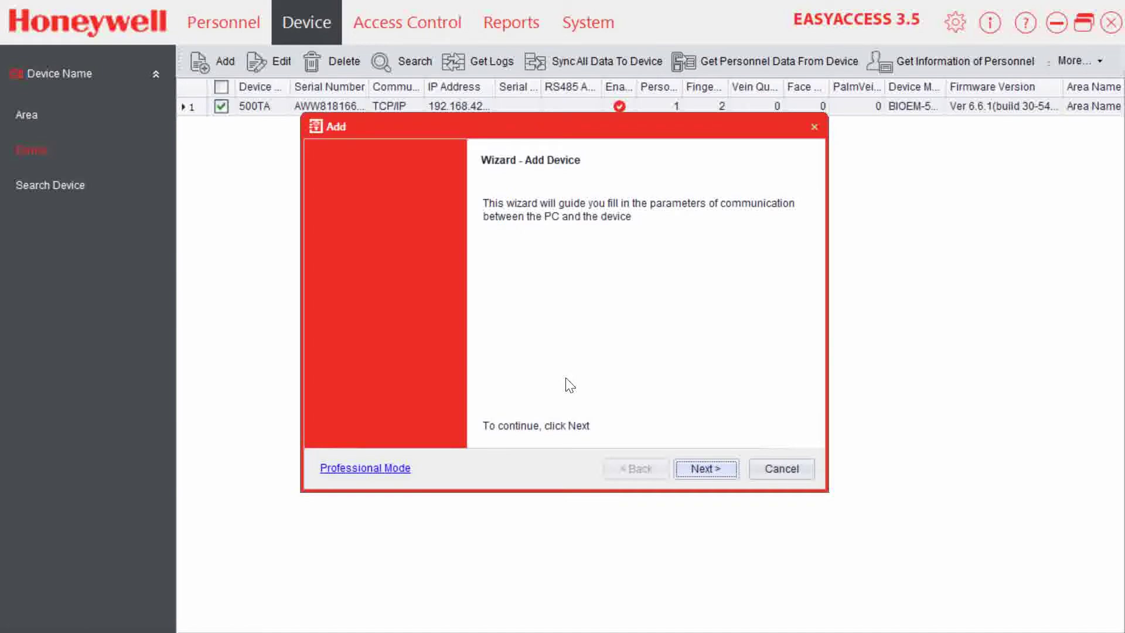
- Enter TCP/IP address 192.168.42.200 and a communication password in the wizard
left_click(711, 467)
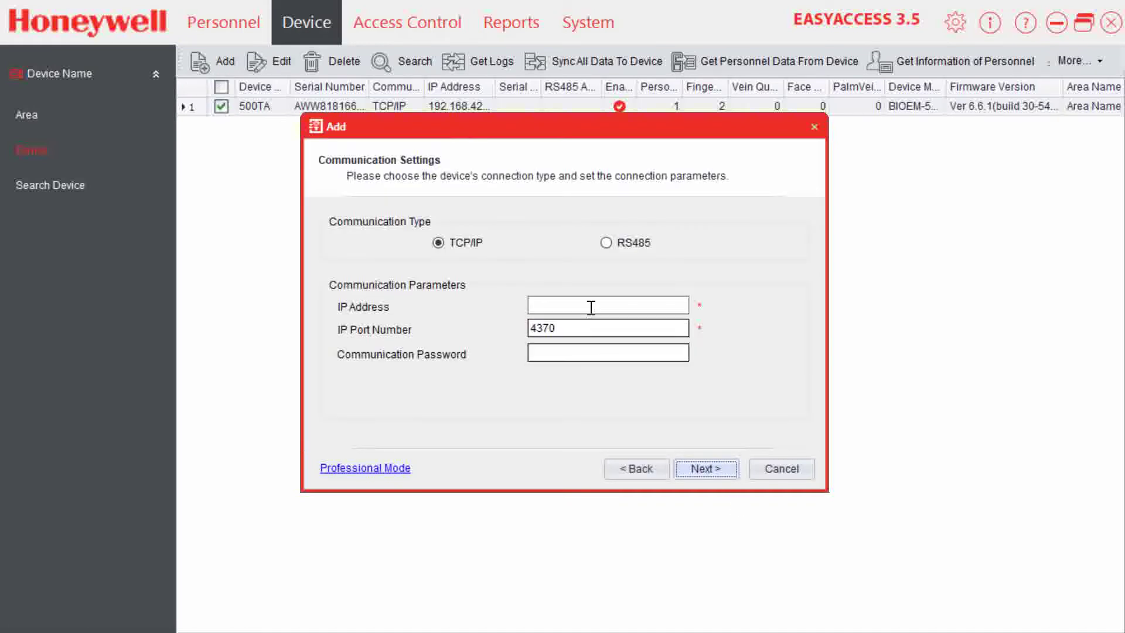
left_click(573, 304)
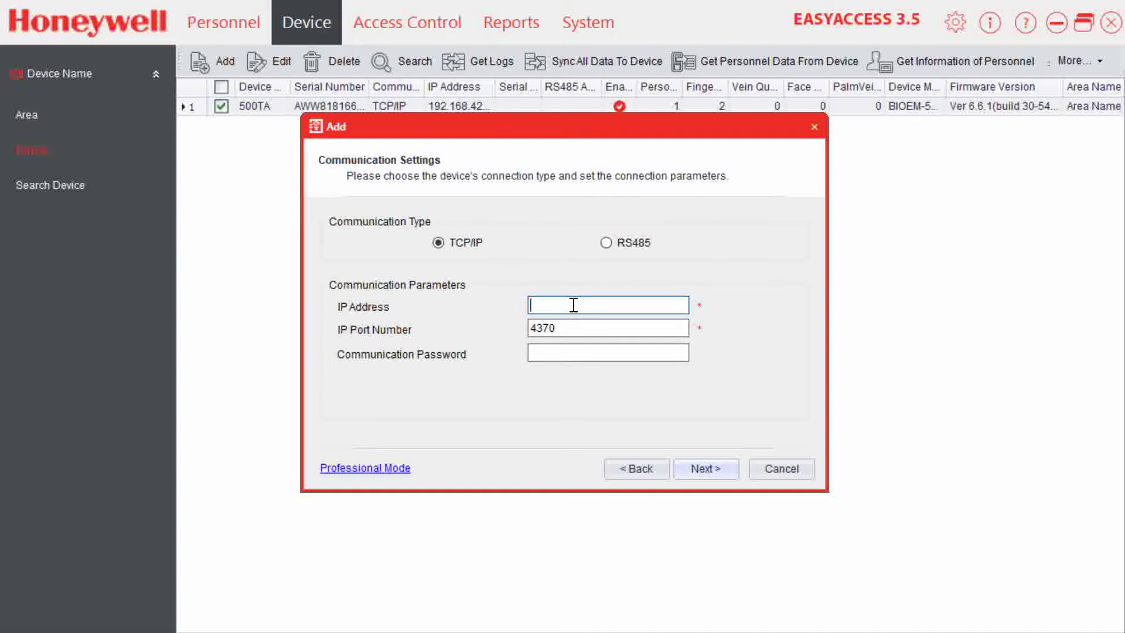
type("192.")
type("168.")
type("42.2")
type("00")
left_click(572, 357)
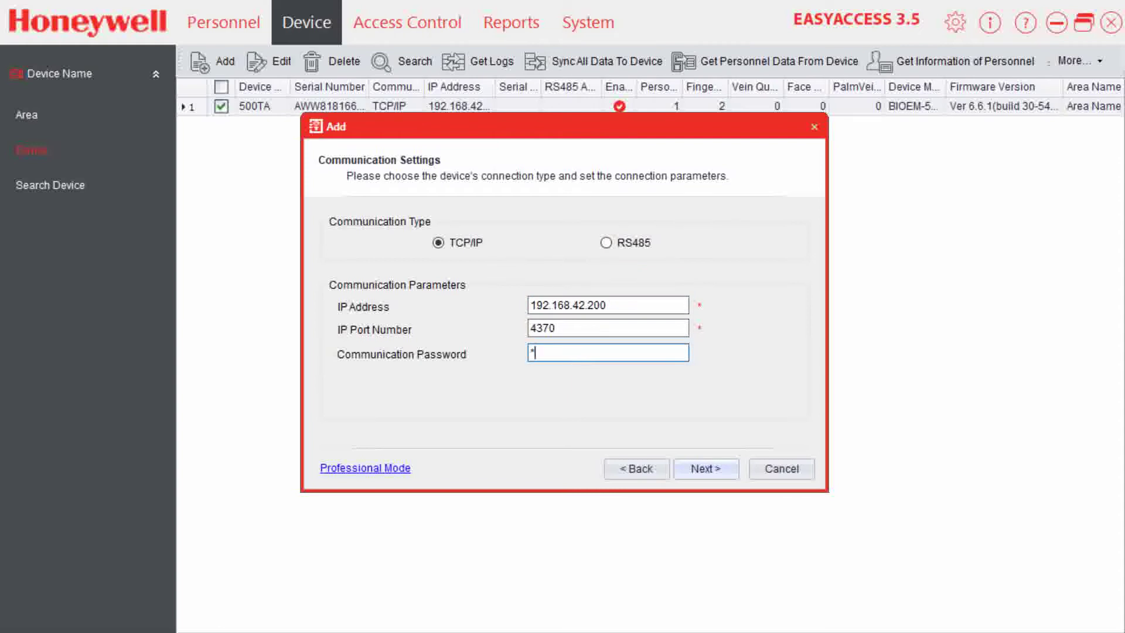
- Try to proceed, hit the IP Address Repeat warning, and cancel the wizard
left_click(706, 469)
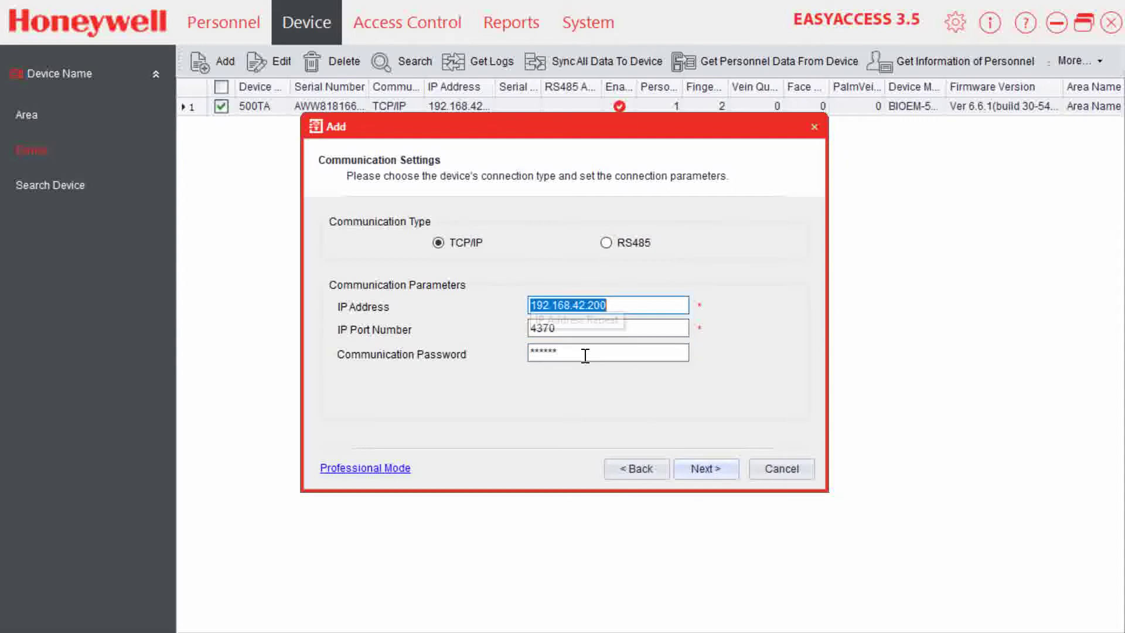
left_click(708, 475)
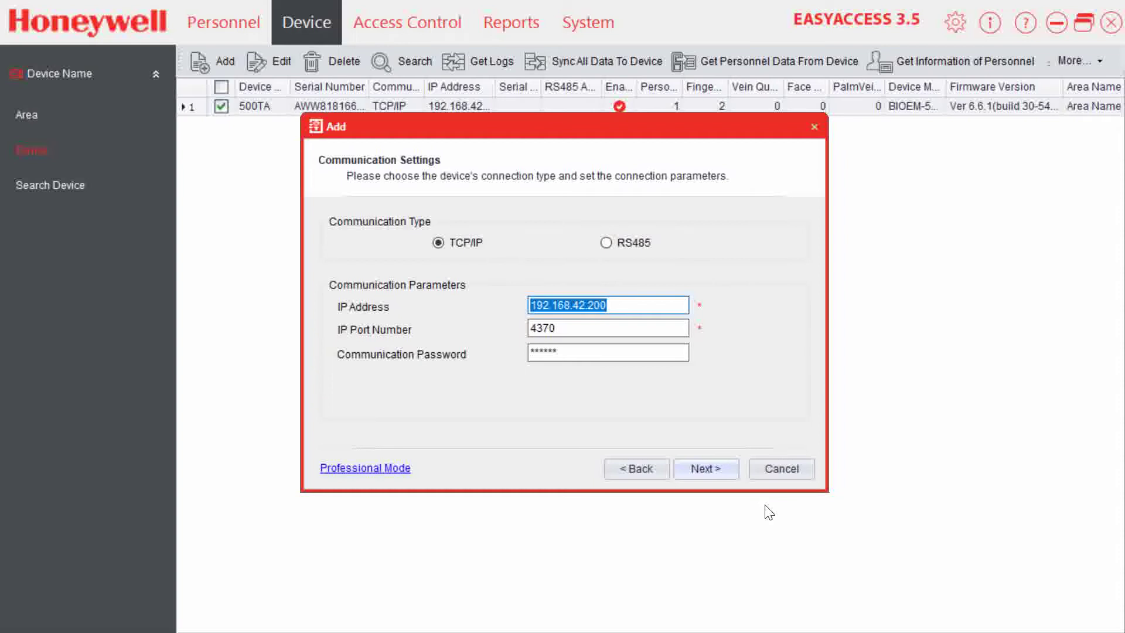
left_click(785, 472)
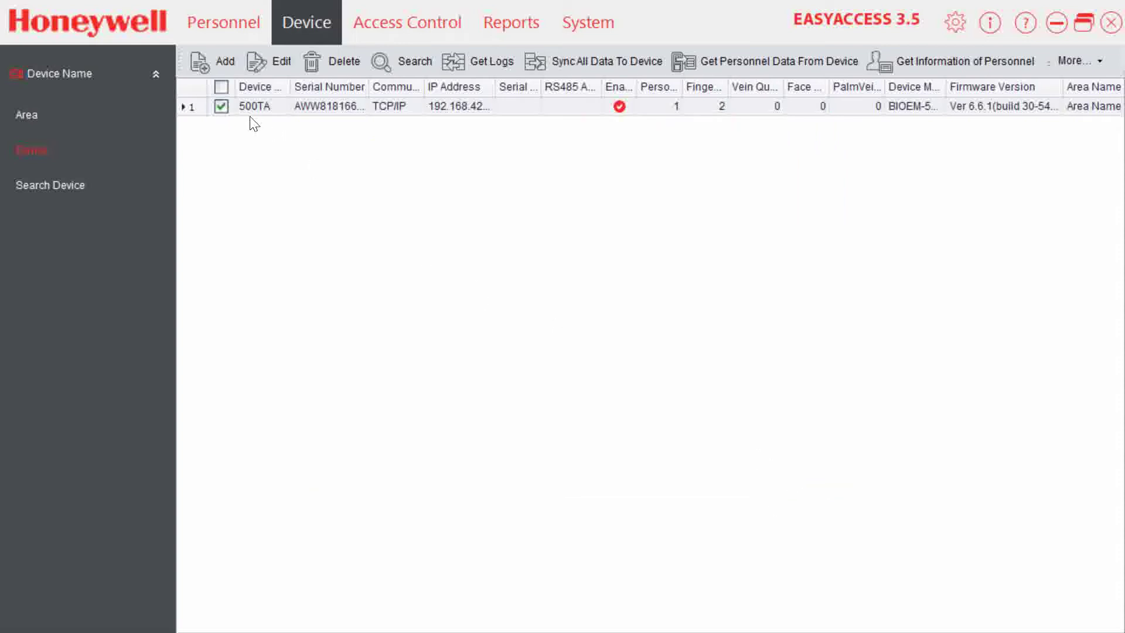
- Delete the 500TA device after confirming, and close the deletion progress report
left_click(225, 106)
double_click(229, 109)
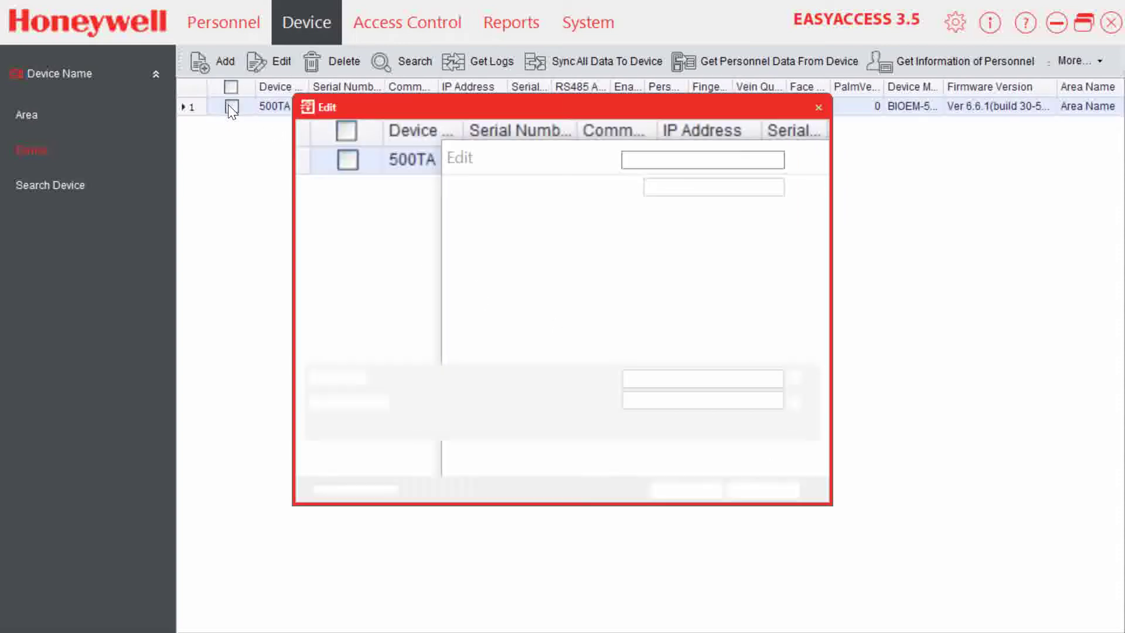
left_click(758, 491)
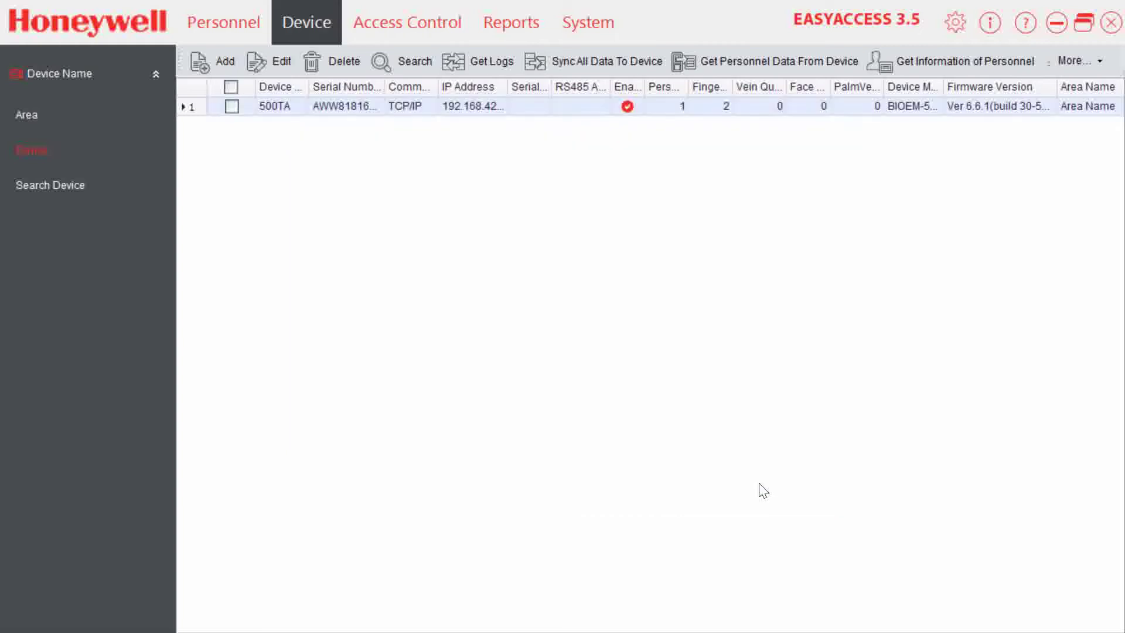
left_click(227, 109)
left_click(335, 62)
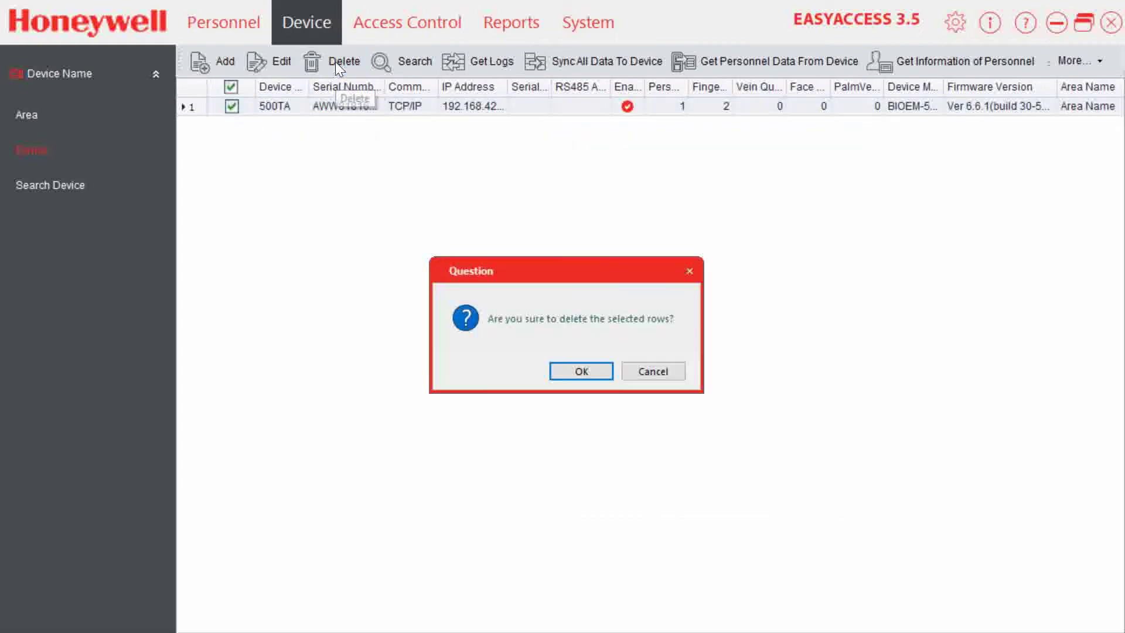
left_click(566, 374)
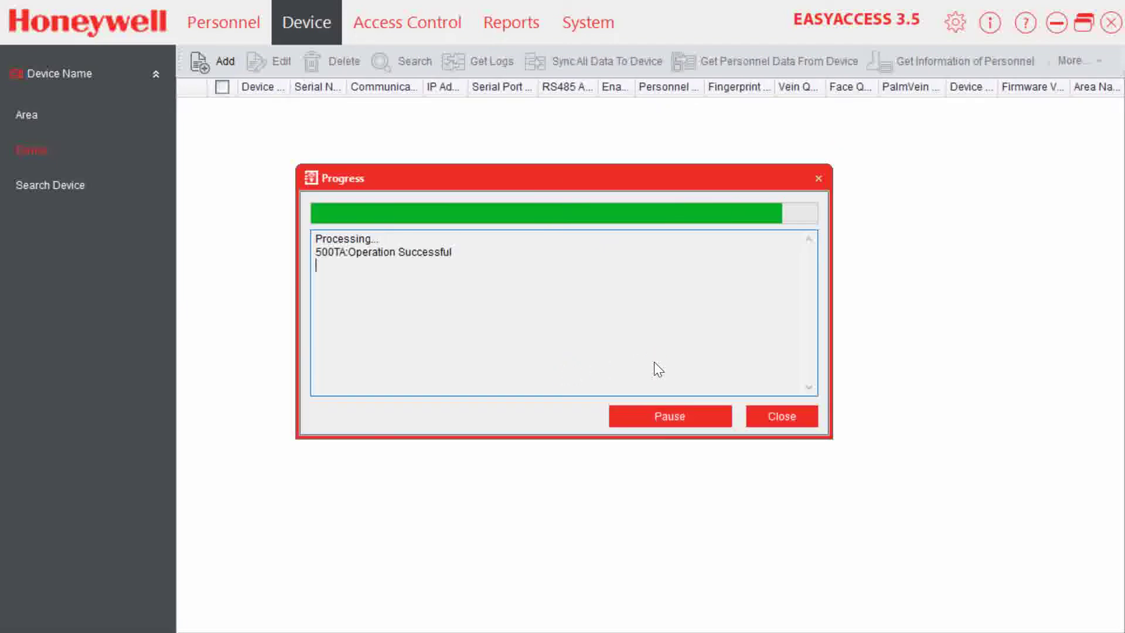
left_click(774, 431)
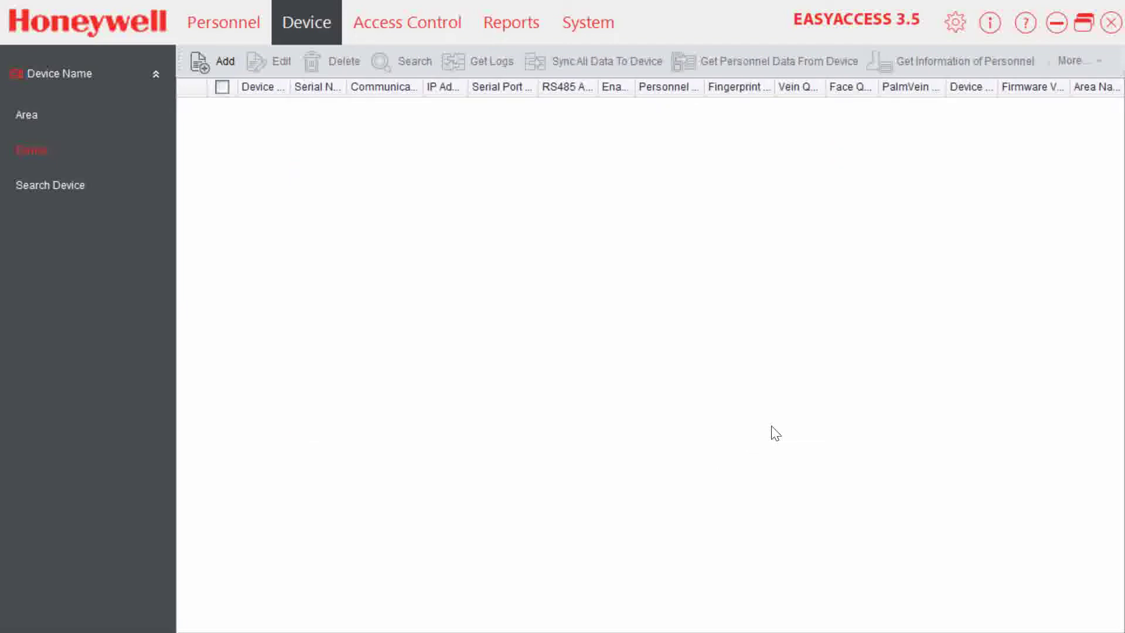
- Start a new device with TCP/IP address 192.168.42.200 and a communication password
left_click(219, 64)
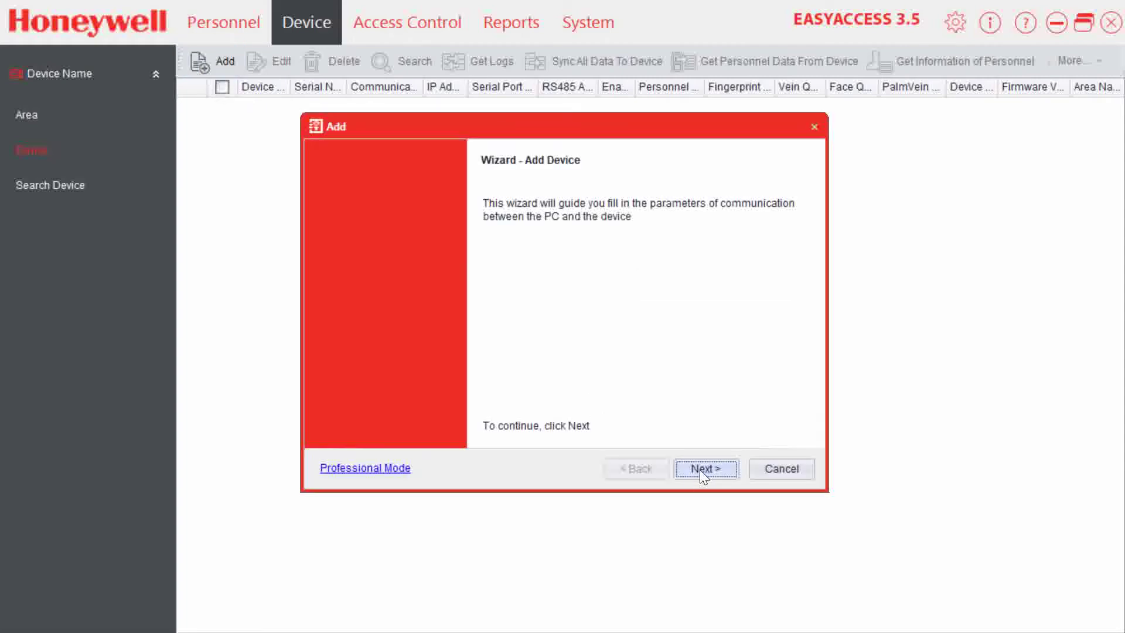
left_click(703, 469)
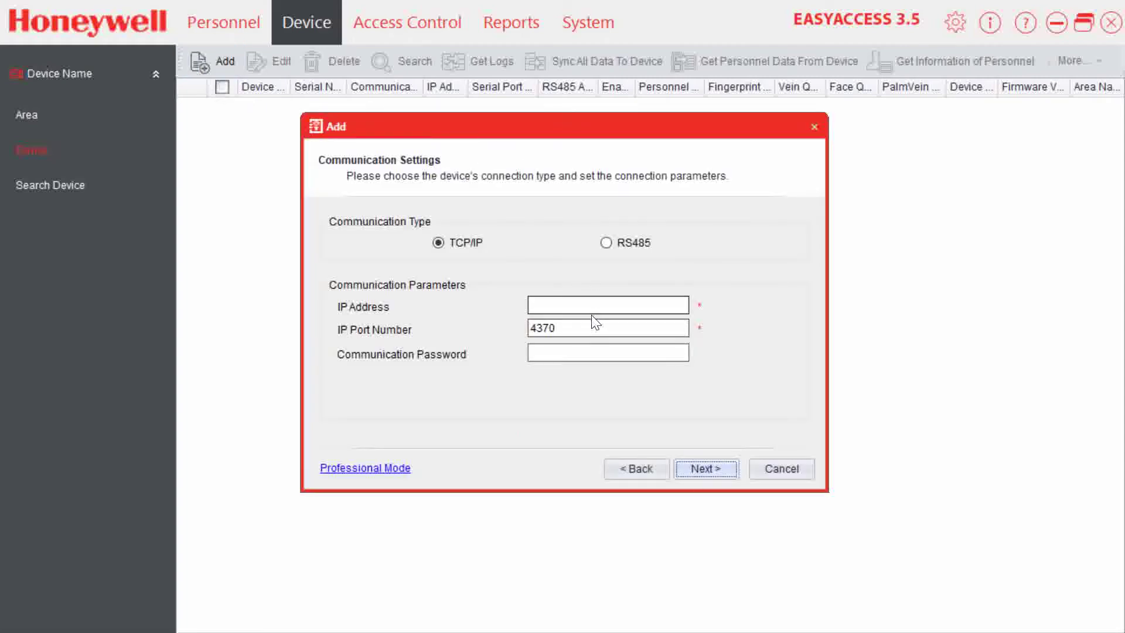
left_click(608, 304)
type("192")
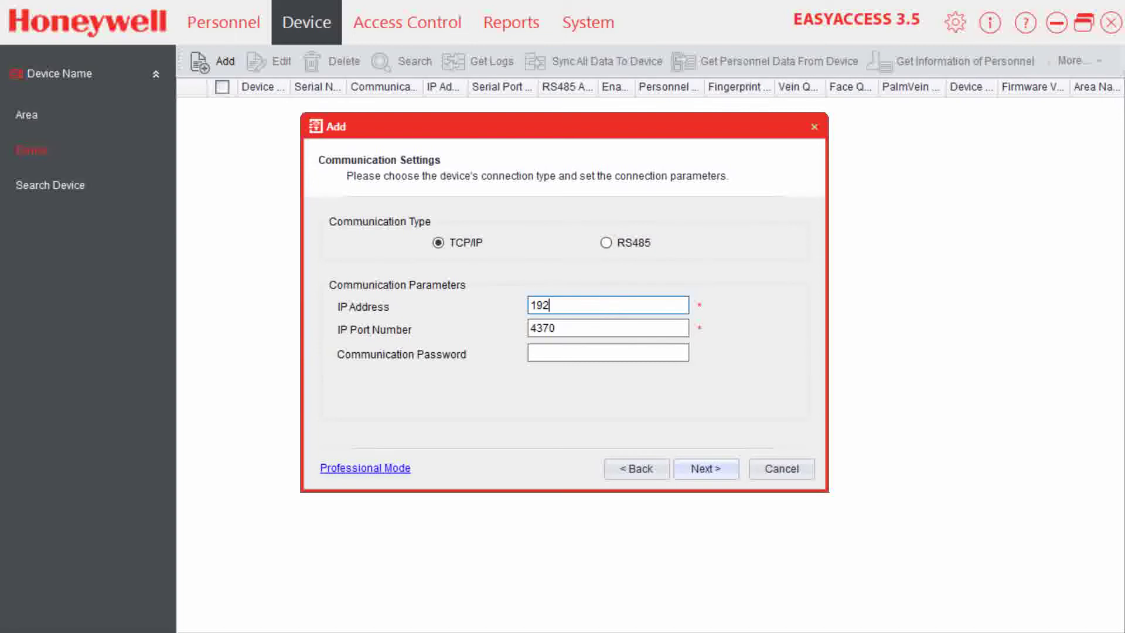
type(".168.")
type("42.200")
left_click(599, 355)
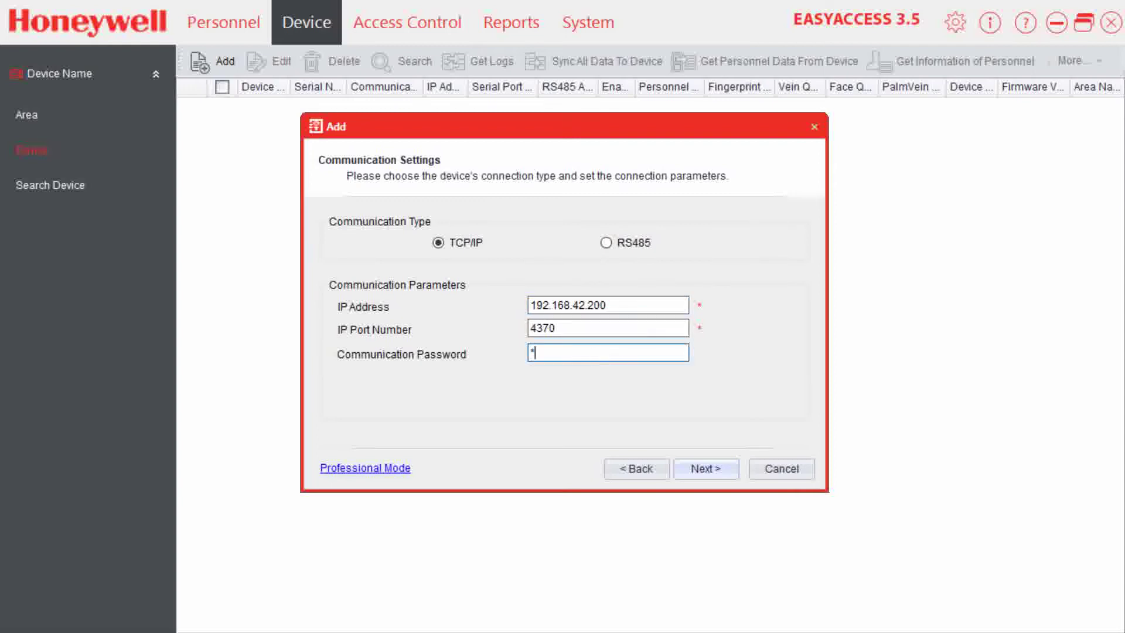
left_click(714, 471)
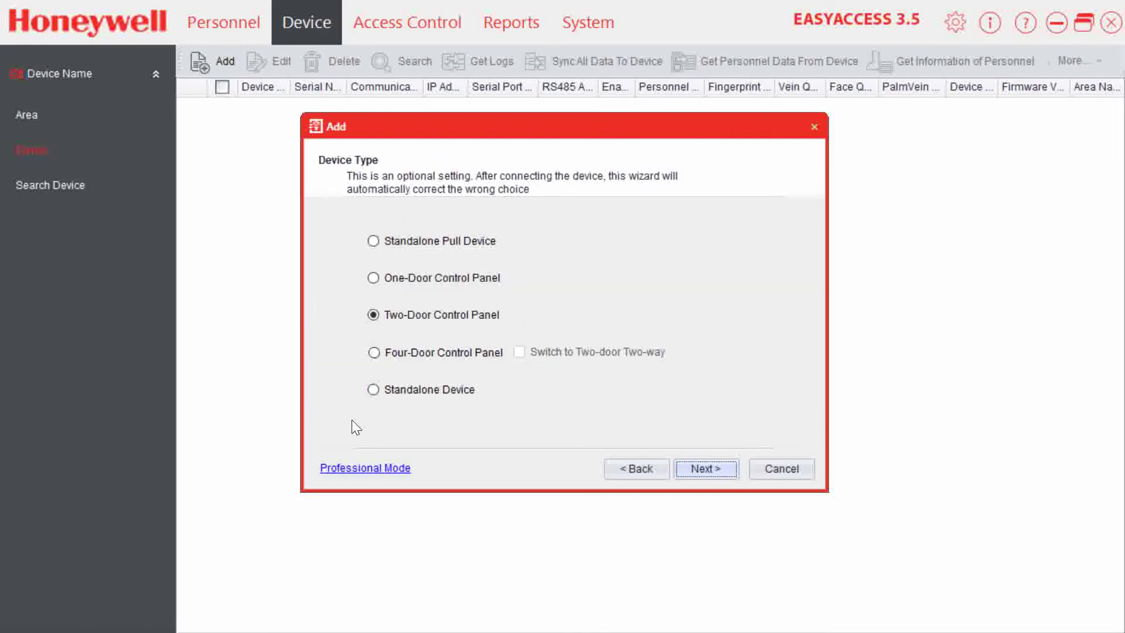
- Choose Standalone Device as the device type
left_click(374, 390)
- Name the device 'Test Device', leave Clear Data unchecked, and continue
left_click(694, 478)
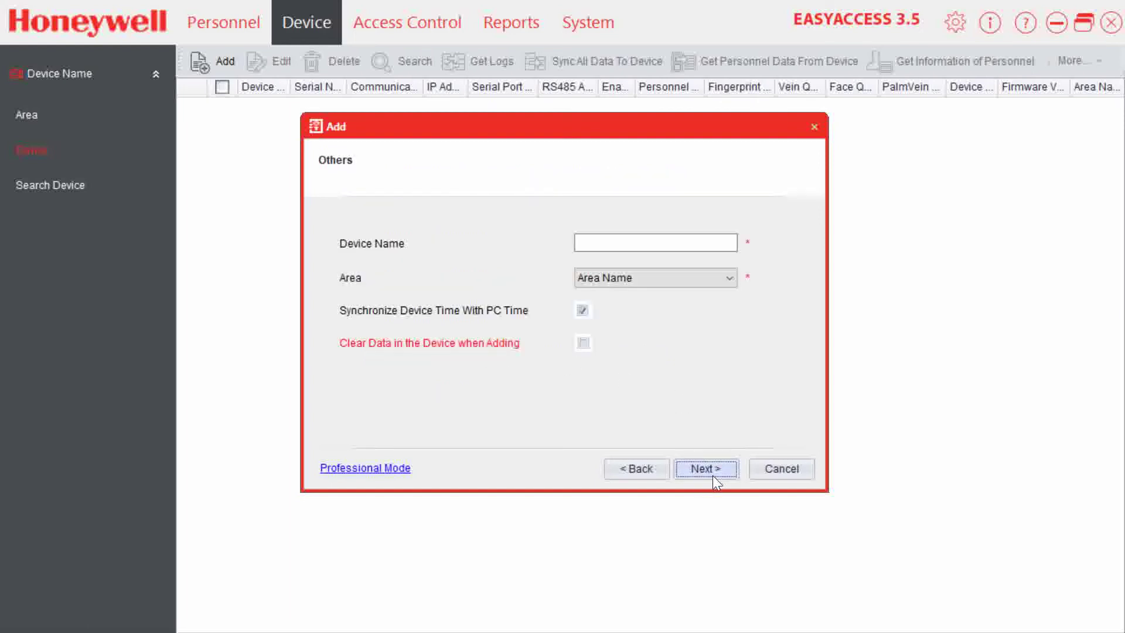
left_click(692, 242)
type("Test ")
type("Devic")
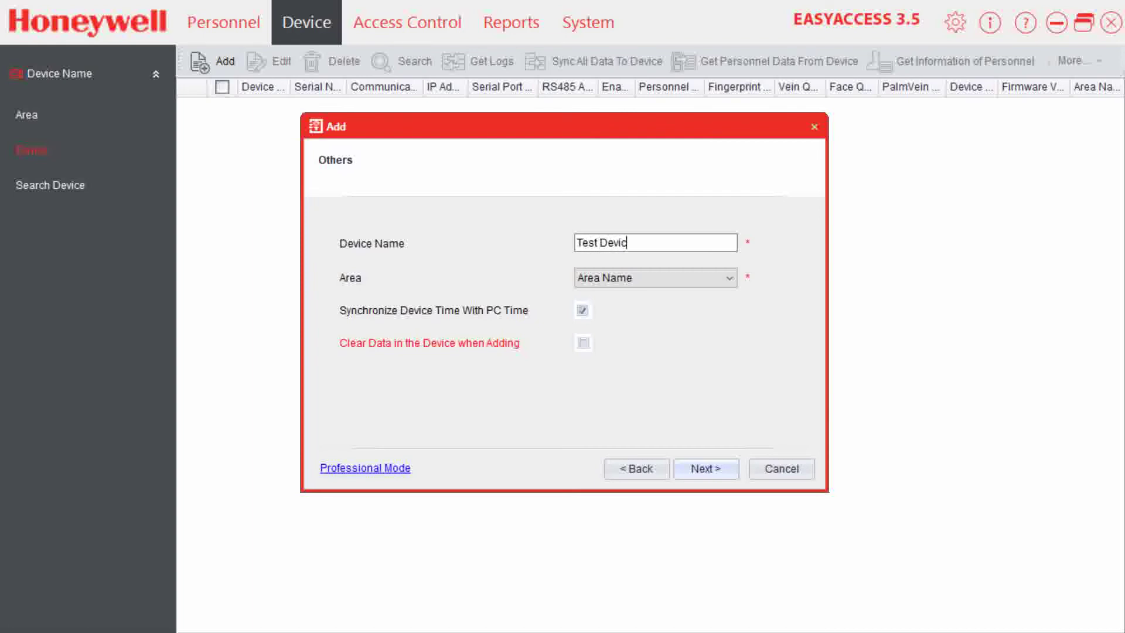
type("e")
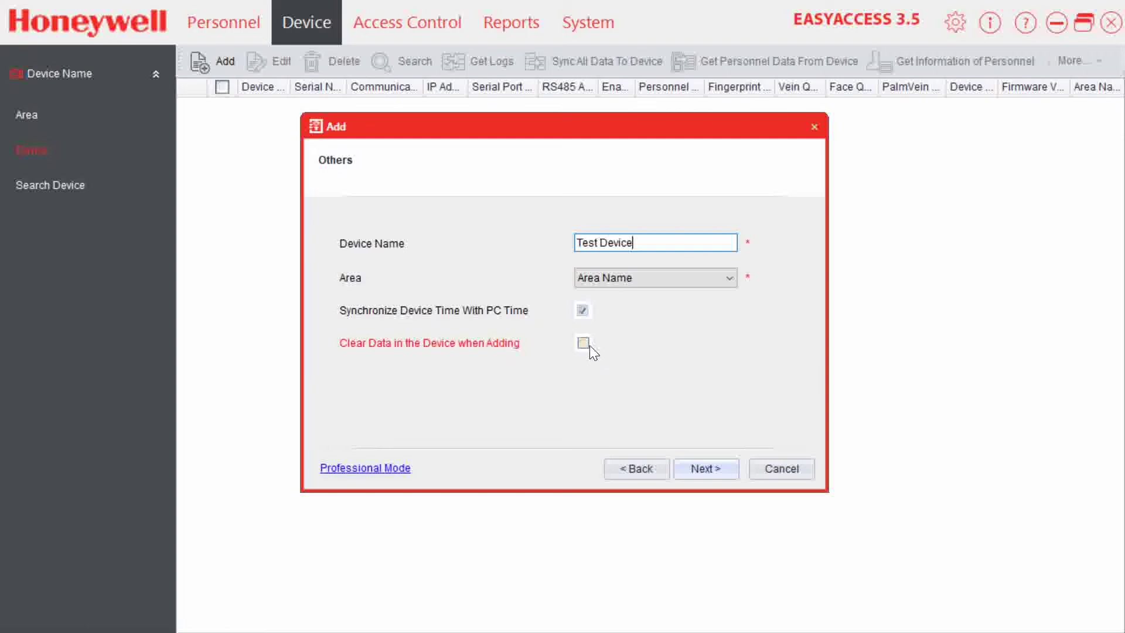
left_click(710, 475)
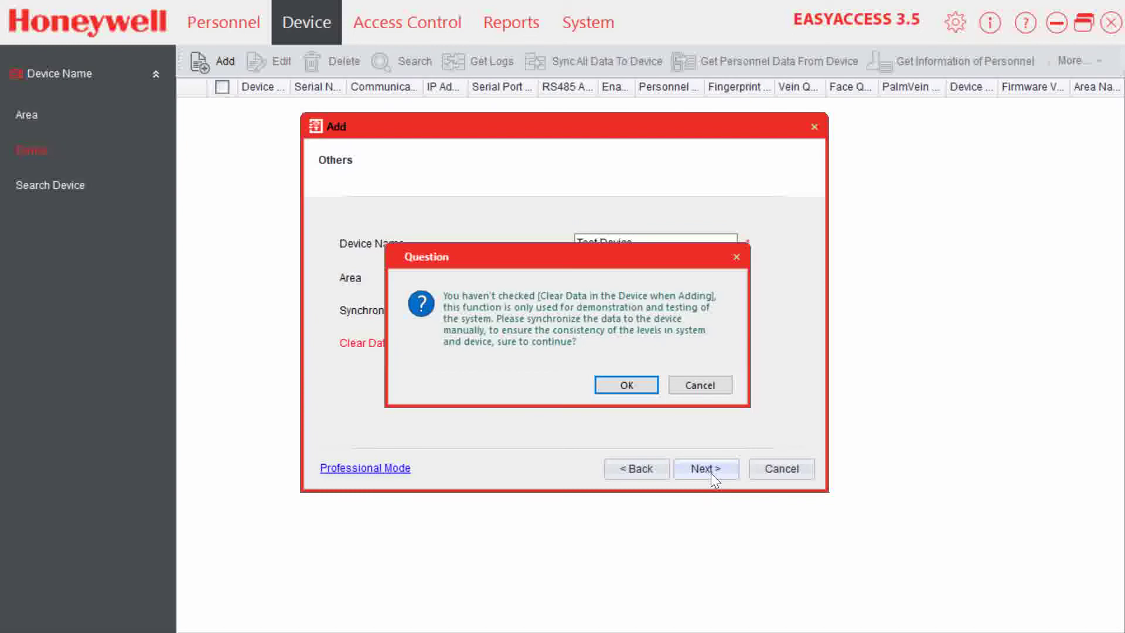
- Accept the data warning, finish the wizard, and close the Sync Time Succeeded report
left_click(626, 389)
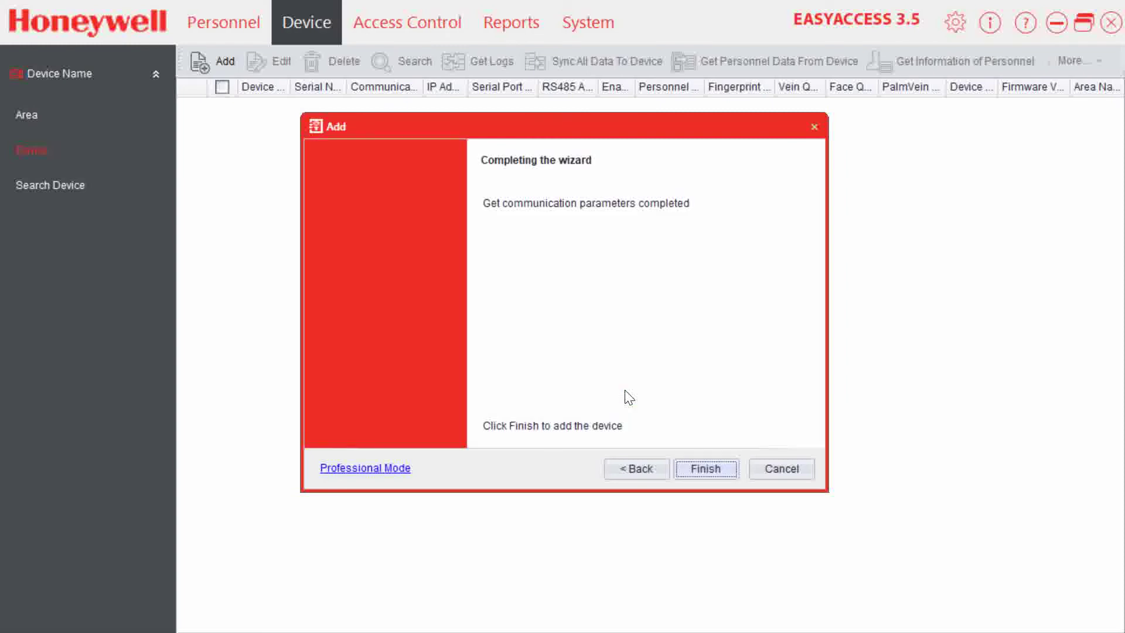
left_click(682, 466)
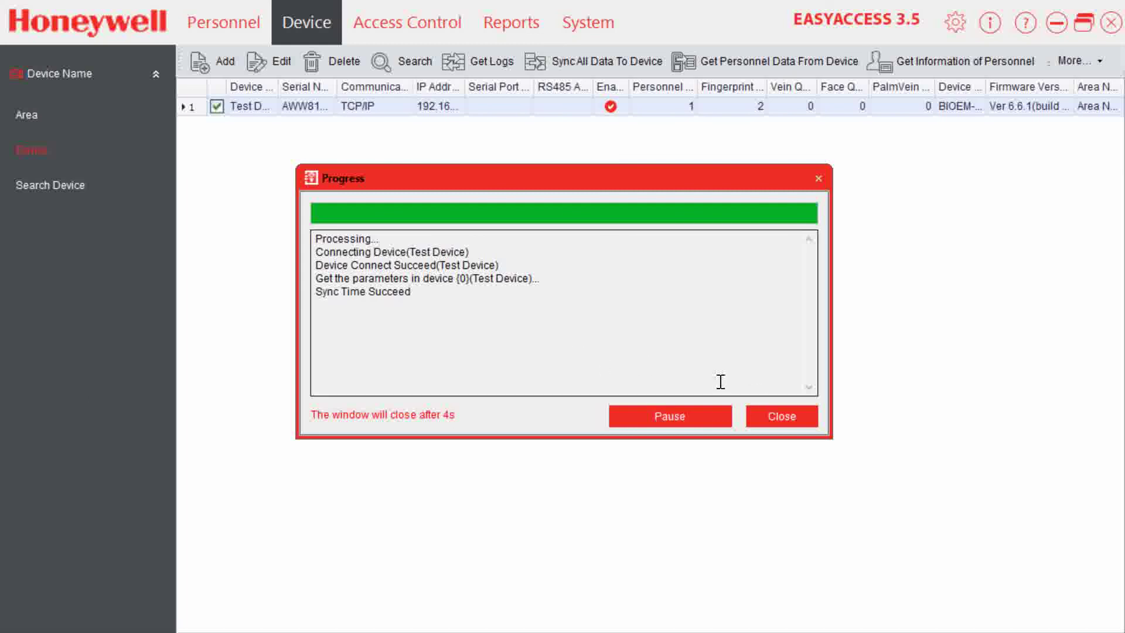
left_click(774, 422)
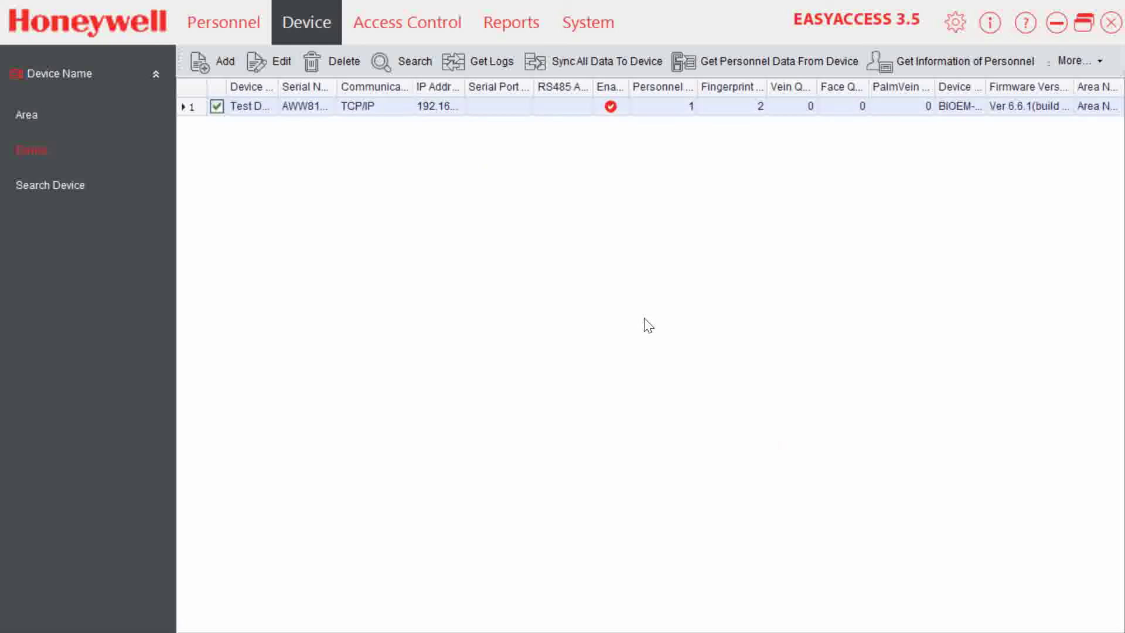